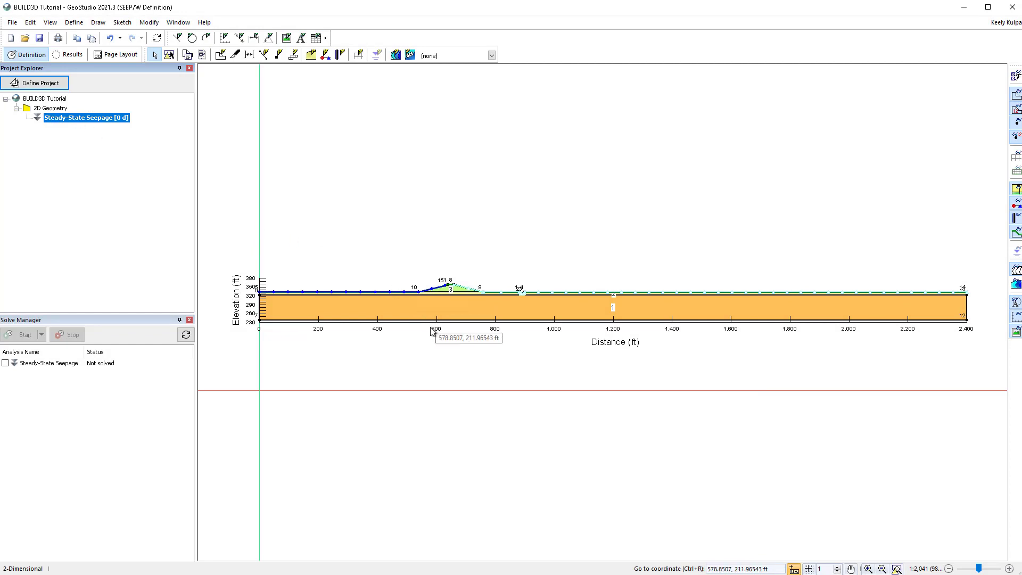
Zoom in on the levee to about 421% to inspect its regions and boundary lines
scroll(431, 331, up, 3)
scroll(538, 183, up, 1)
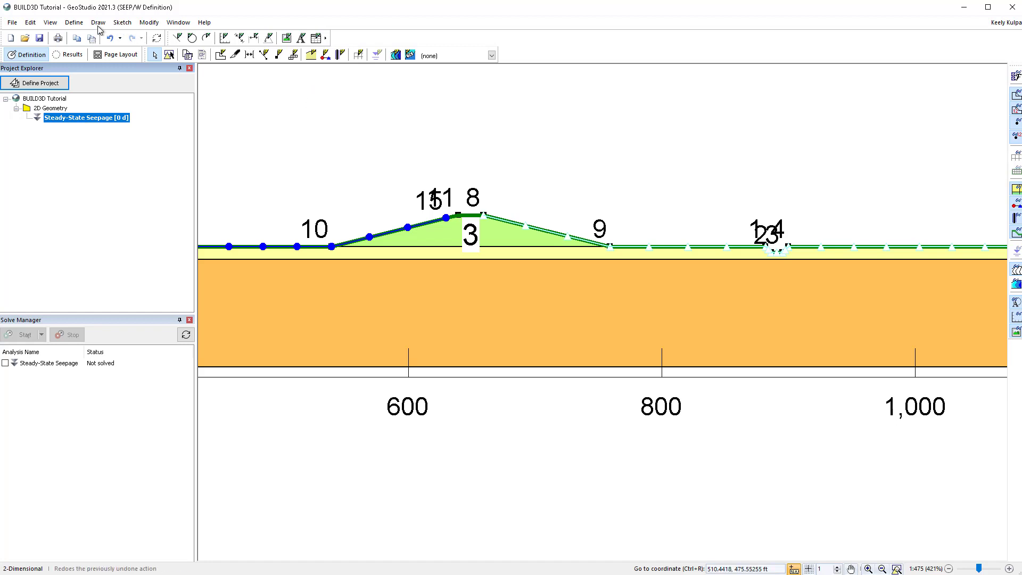
click(74, 22)
click(90, 111)
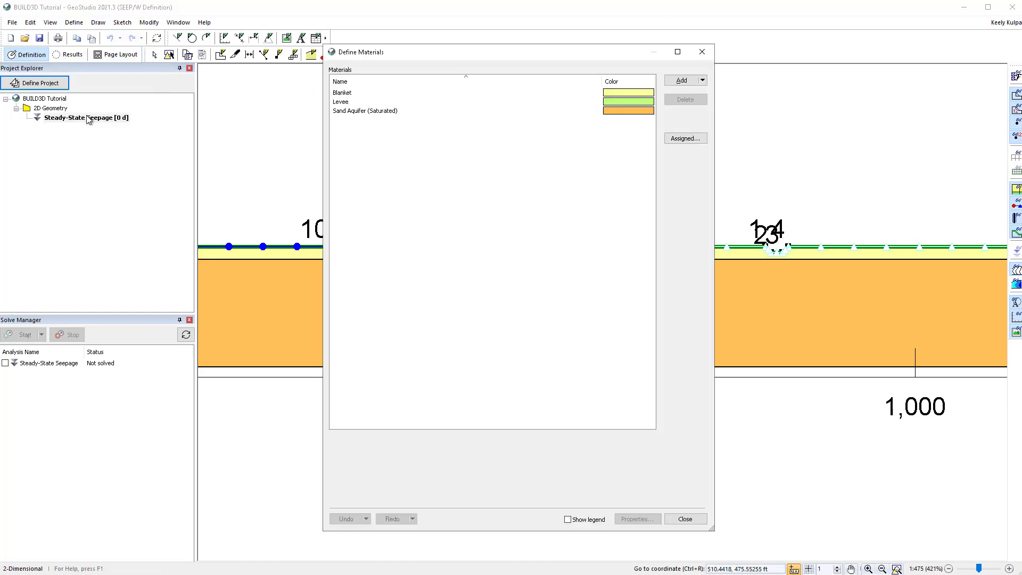
click(357, 101)
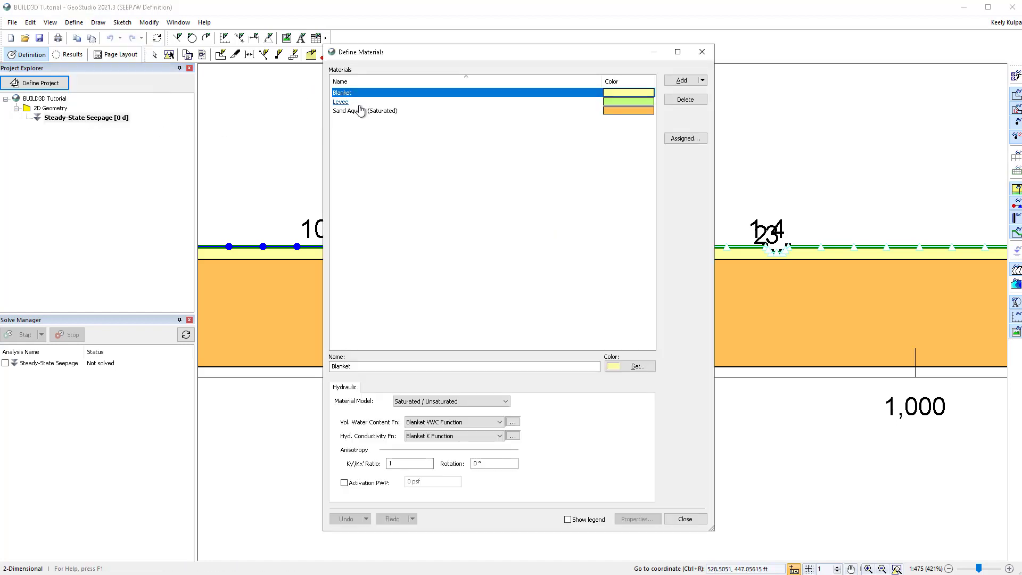
click(361, 110)
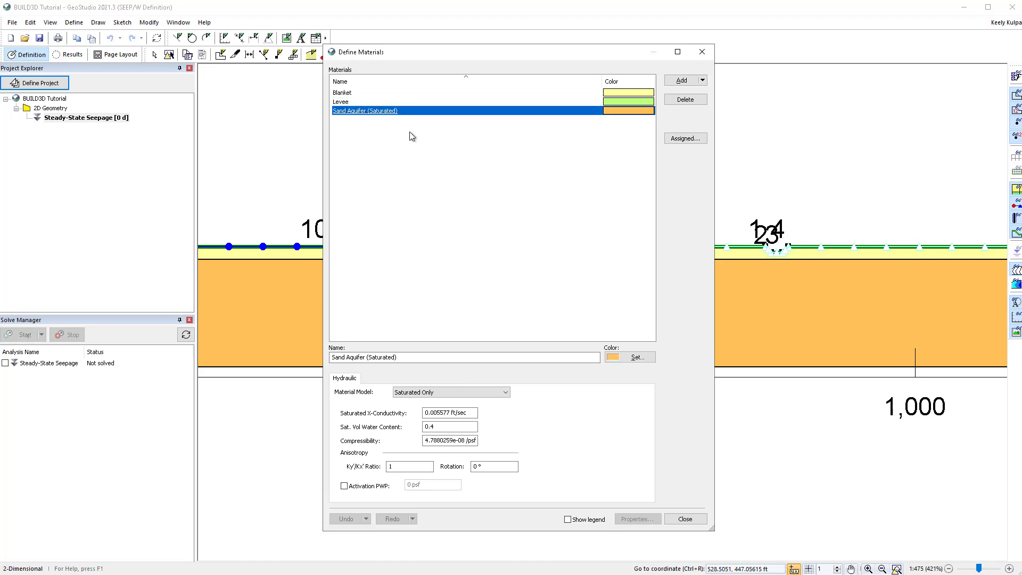
click(702, 52)
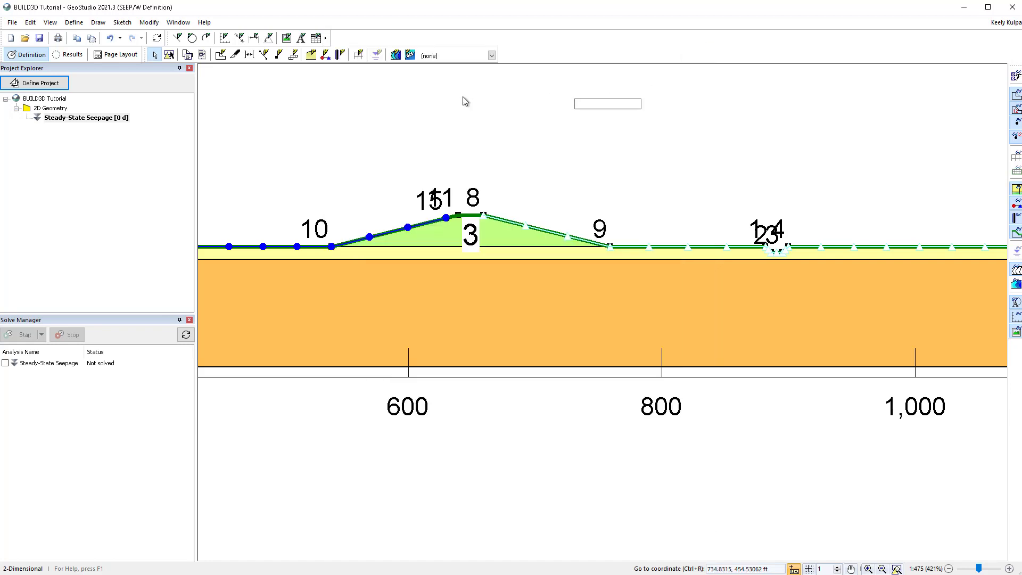
click(74, 23)
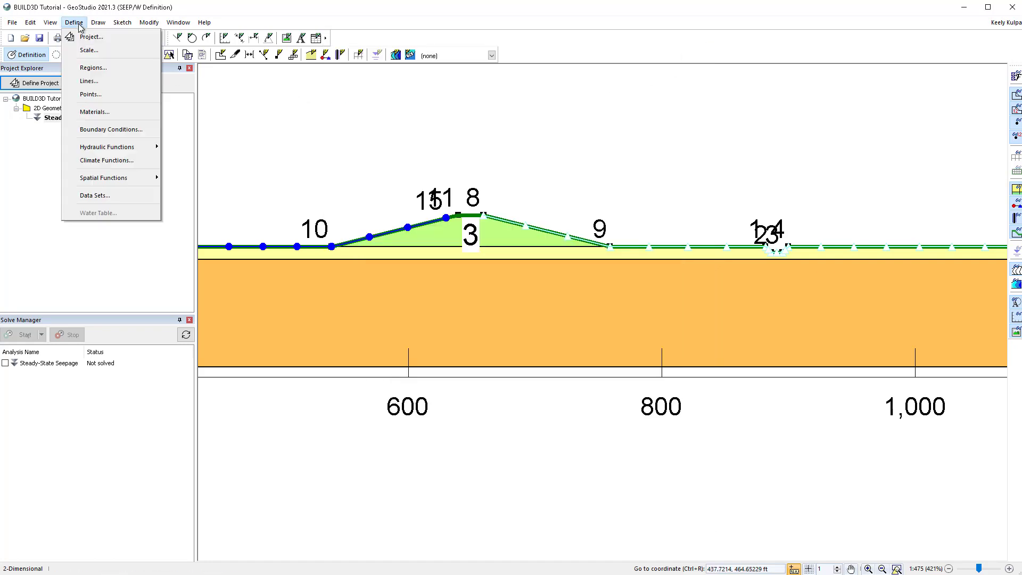
click(95, 129)
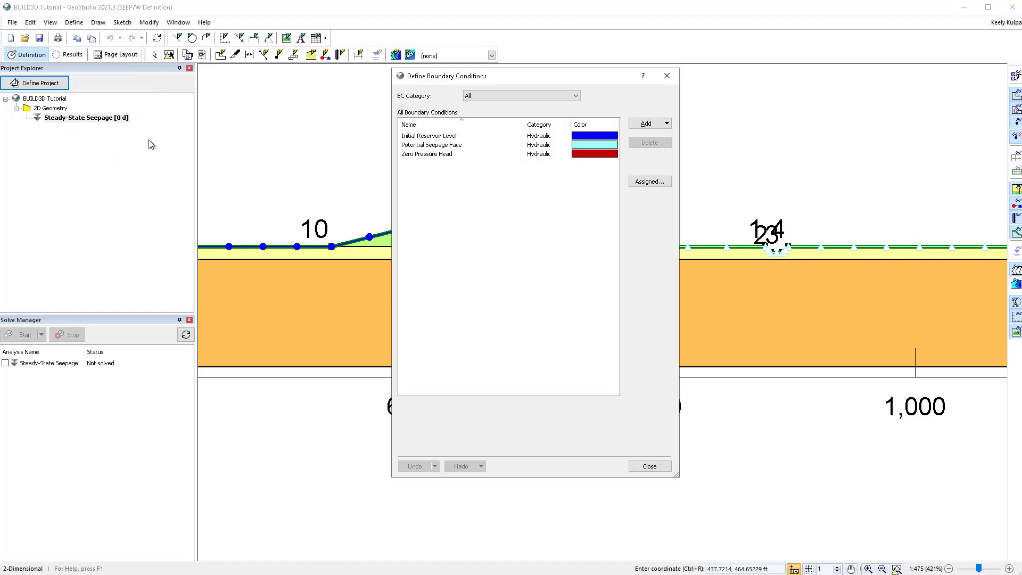
click(471, 137)
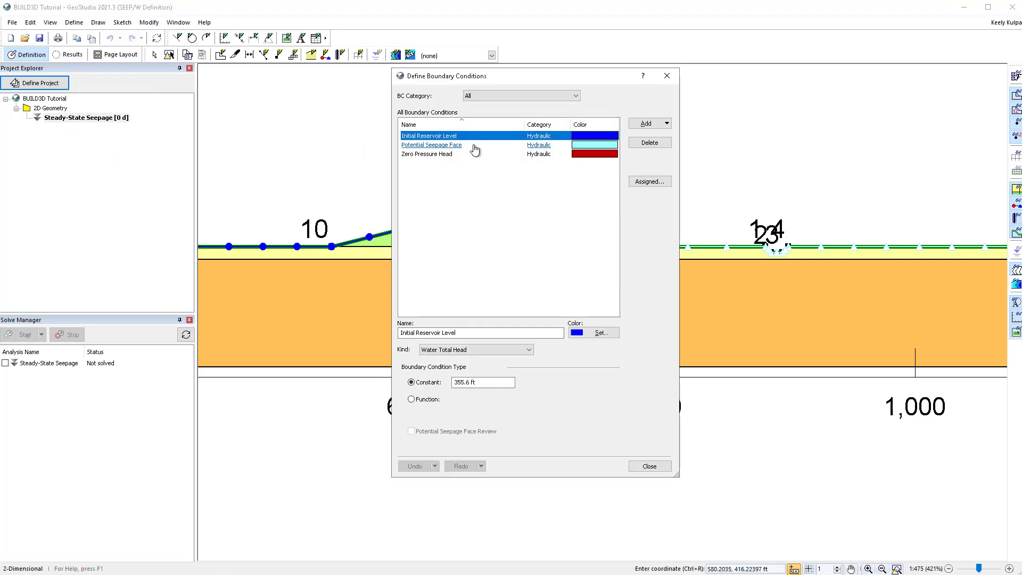
click(474, 146)
click(483, 155)
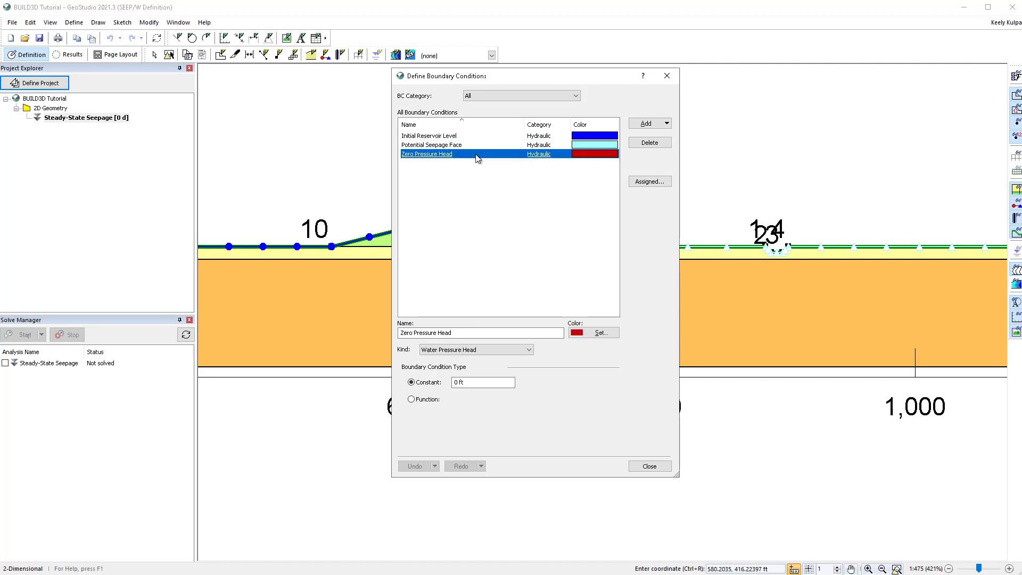
click(667, 76)
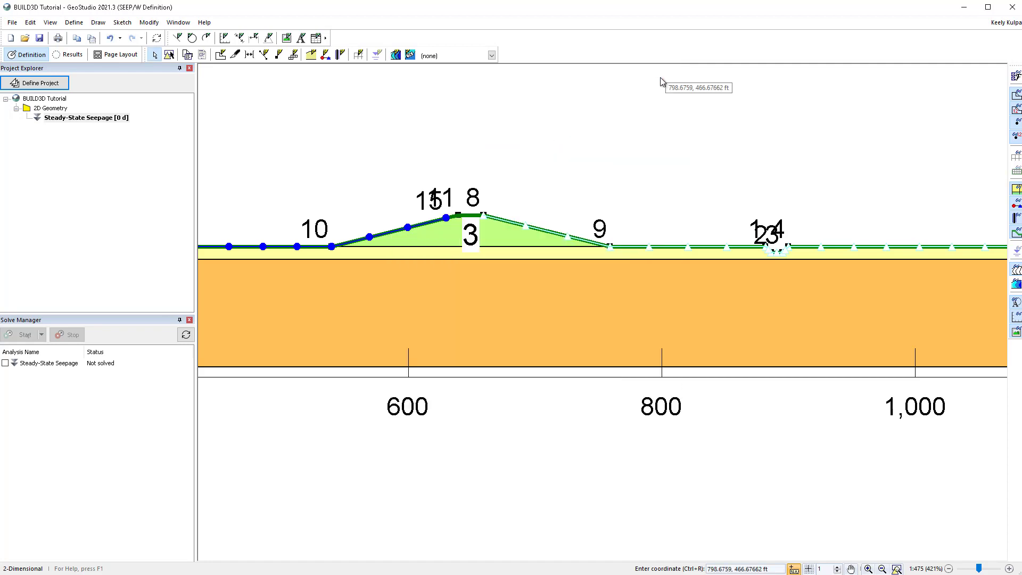
Fit the full 0–2,400 ft section in view, then add a new 3D geometry to the project
click(897, 569)
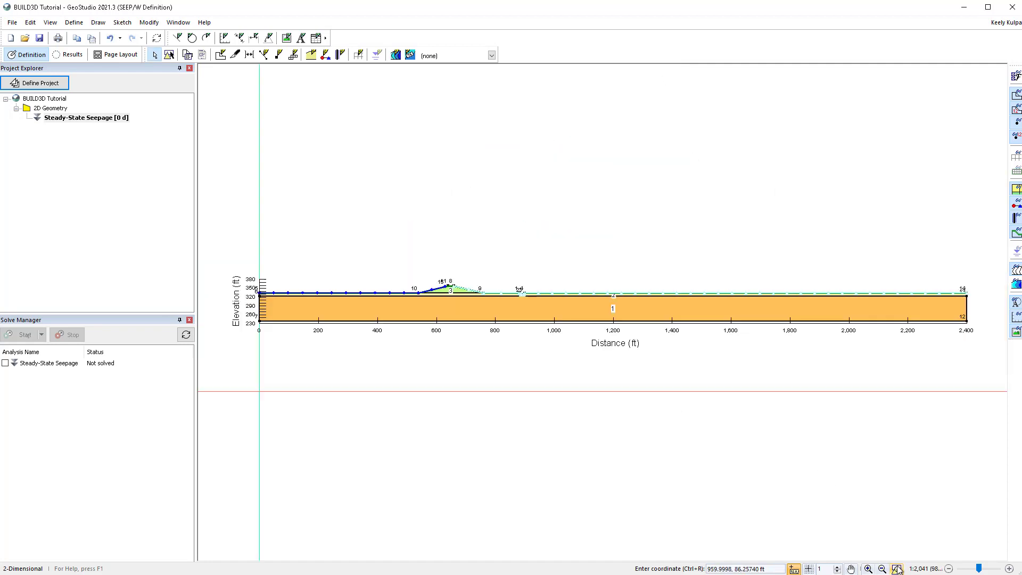
right_click(52, 107)
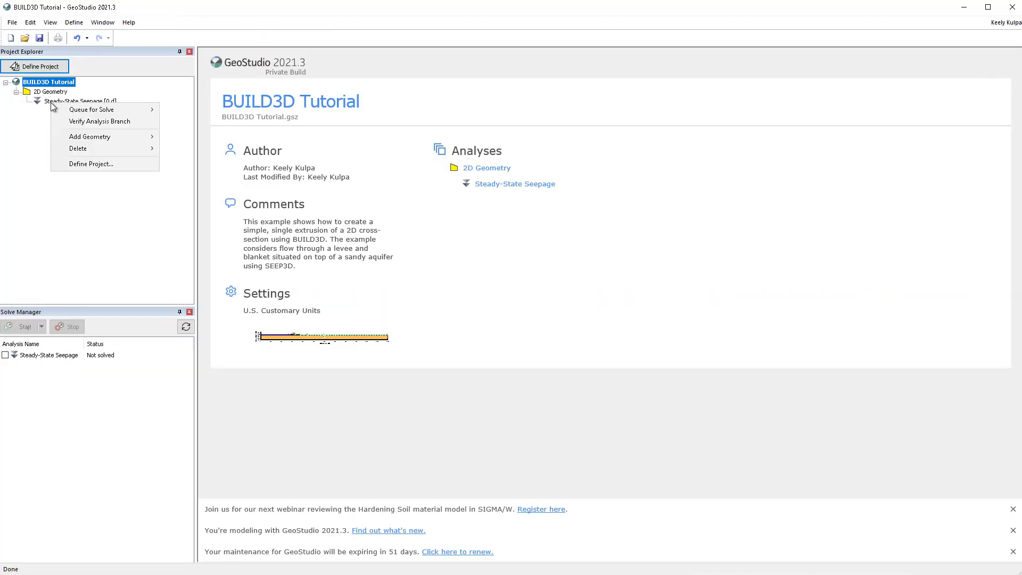
mouse_move(90, 136)
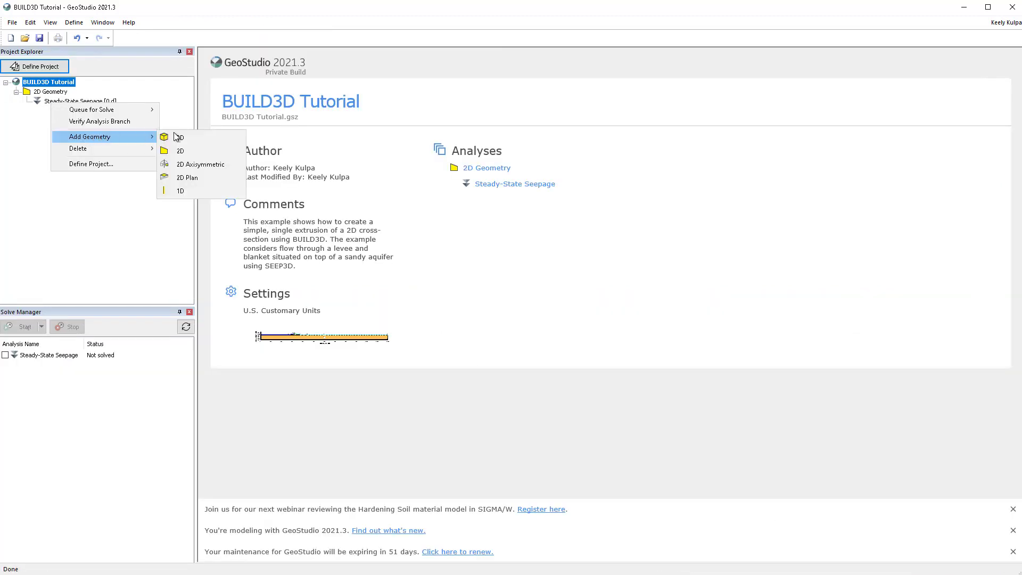
click(202, 137)
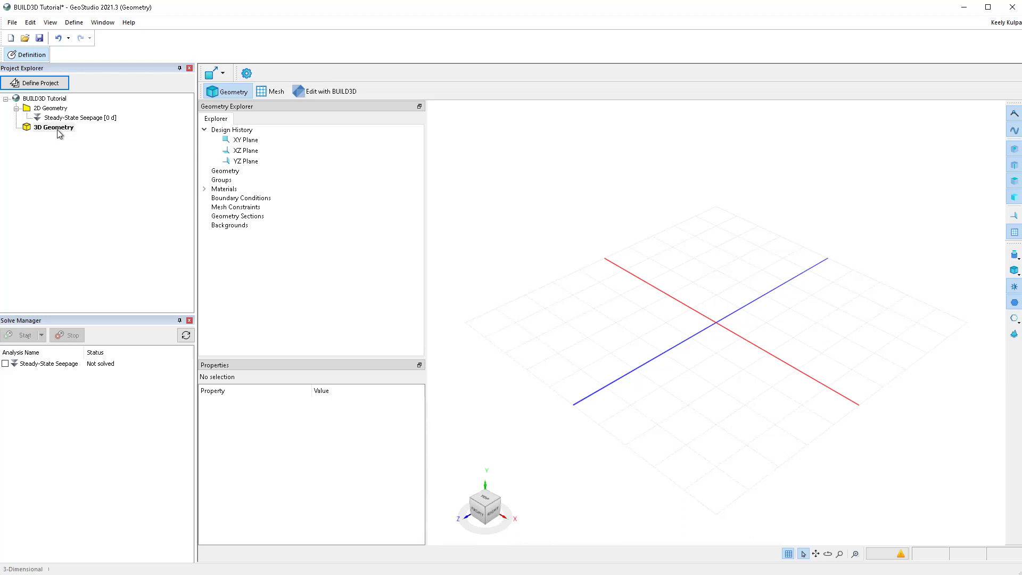
Define a SEEP3D Steady-State analysis under 3D Geometry named '3D Levee Analysis'
click(44, 86)
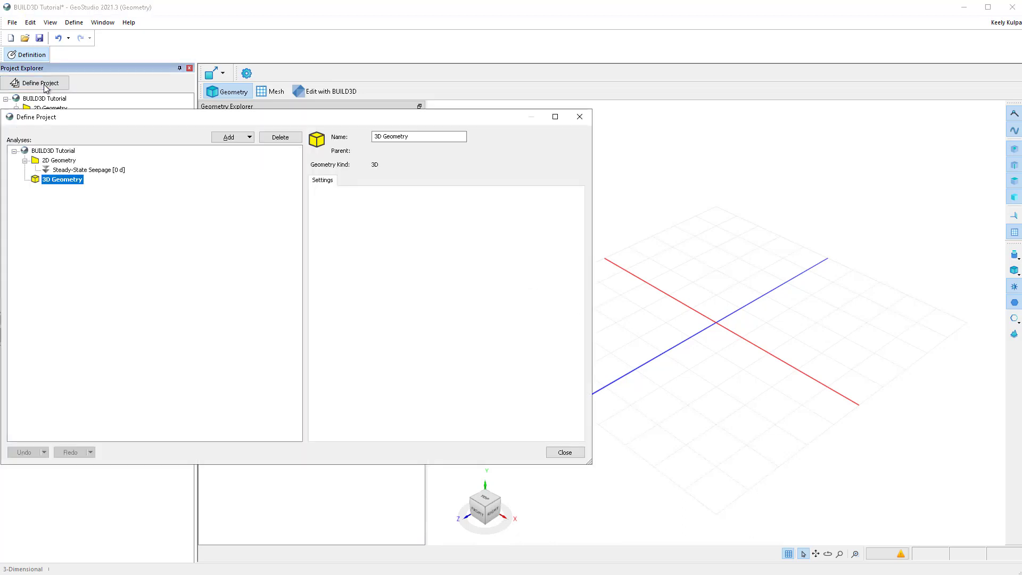
drag(193, 120, 429, 134)
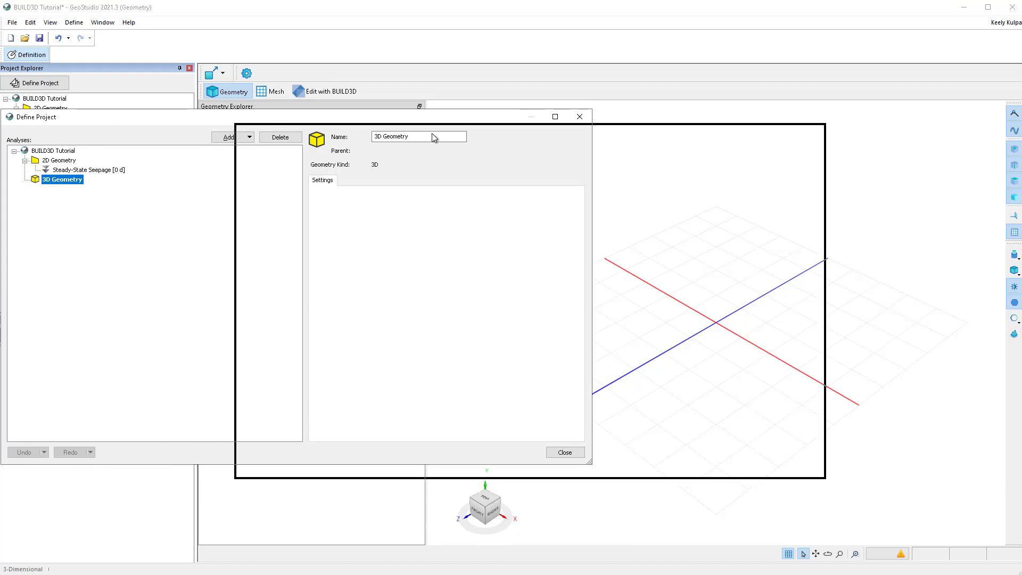
click(463, 151)
mouse_move(487, 181)
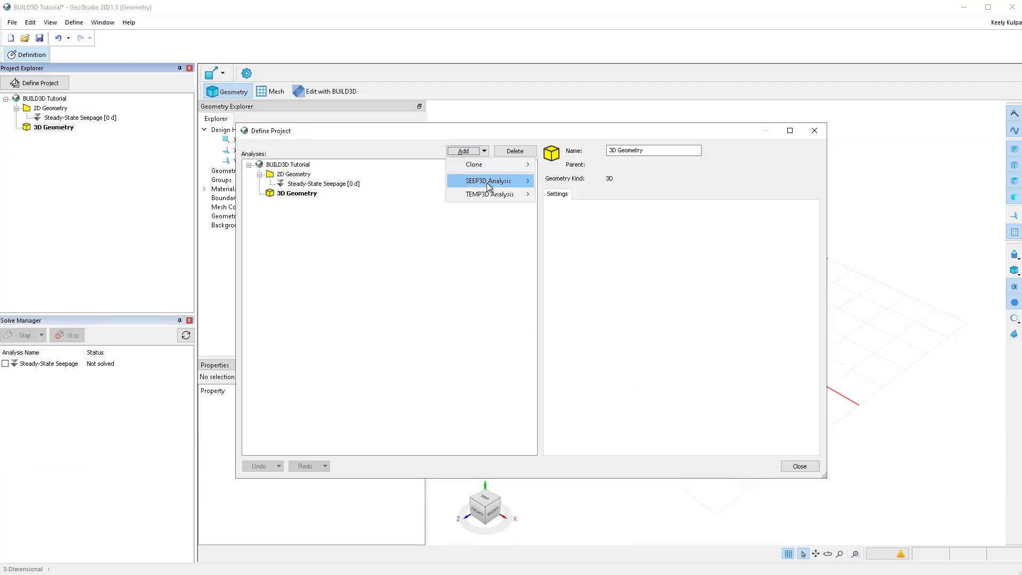
click(574, 181)
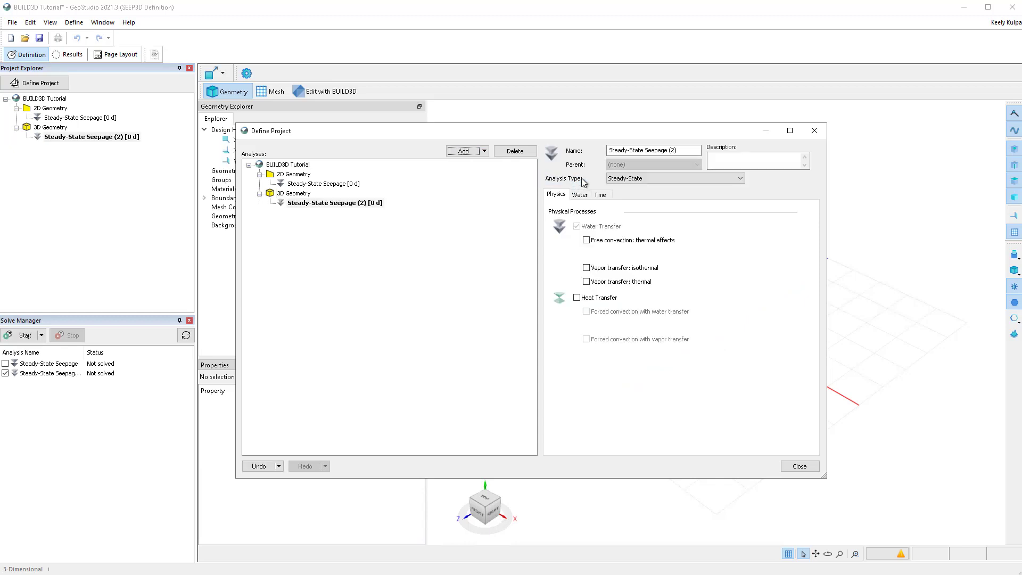
drag(692, 150, 595, 140)
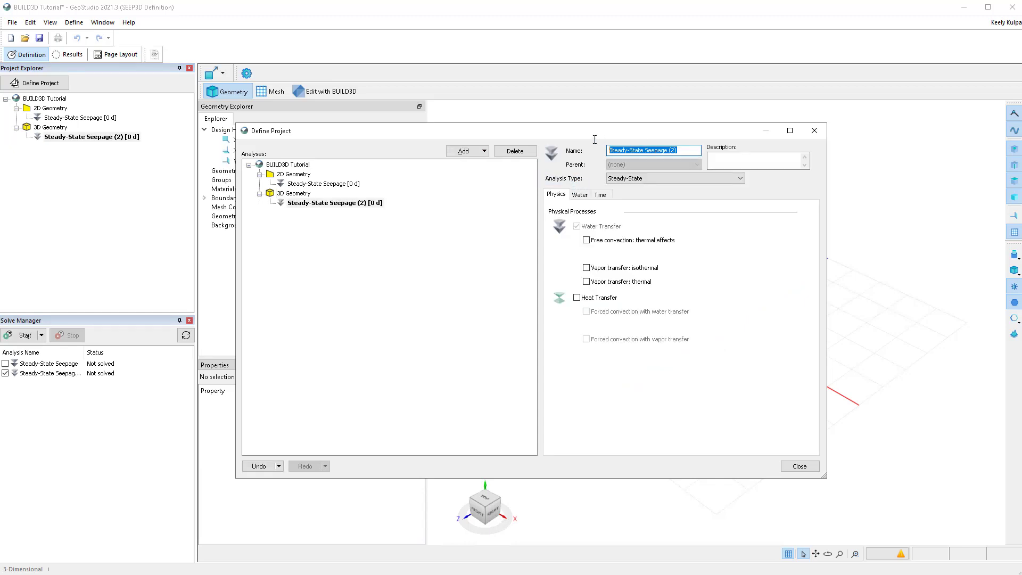
text(3D Levee Analysis)
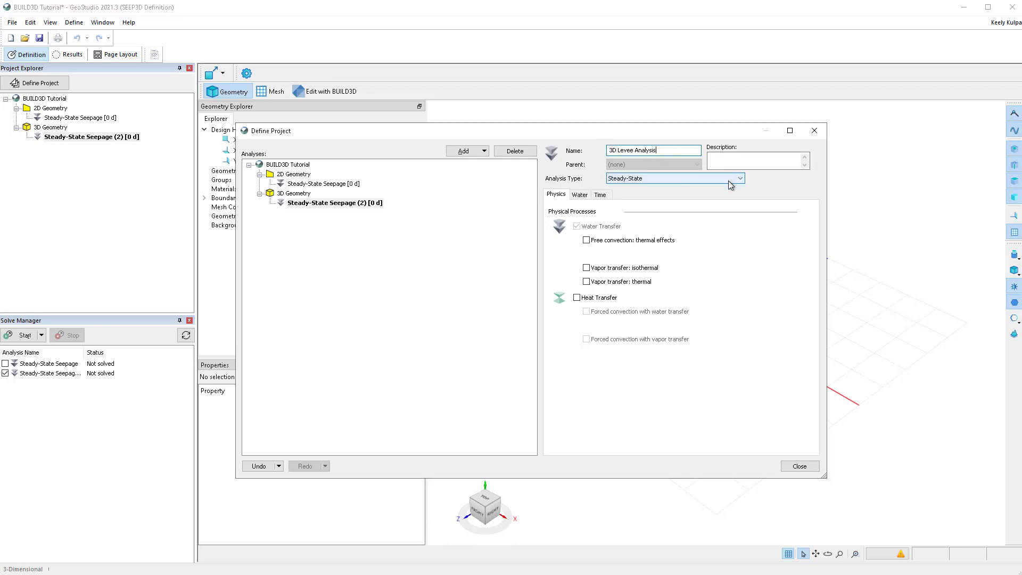
click(800, 466)
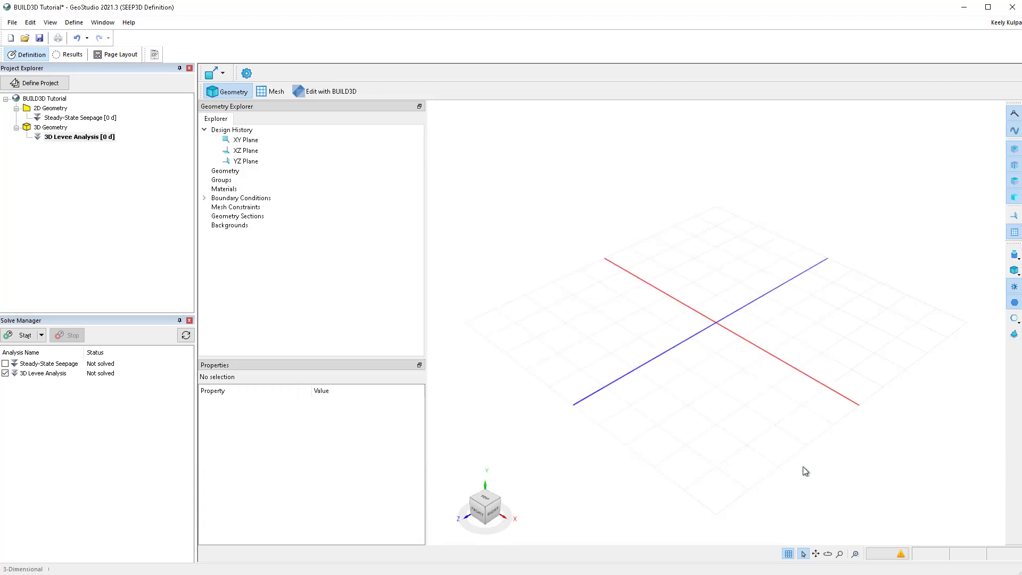
Open the 3D geometry in BUILD3D and import the 2D seepage analysis as extruded solids
click(328, 90)
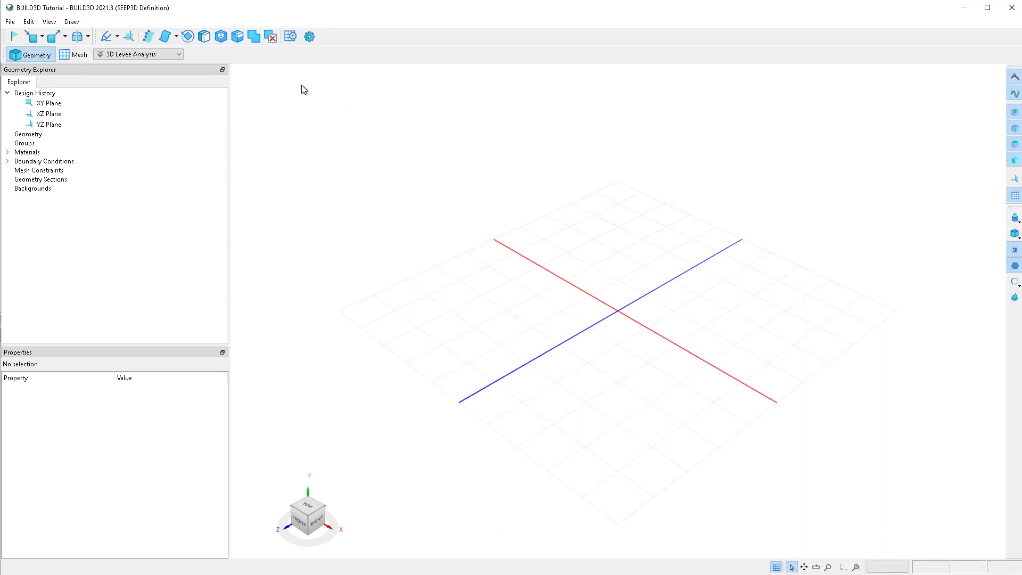
click(43, 37)
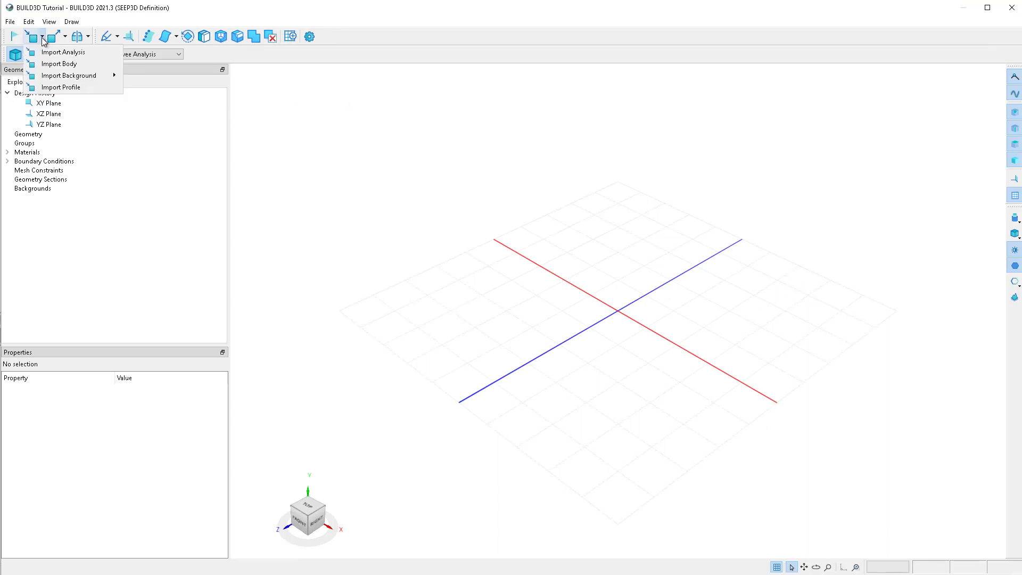
click(99, 53)
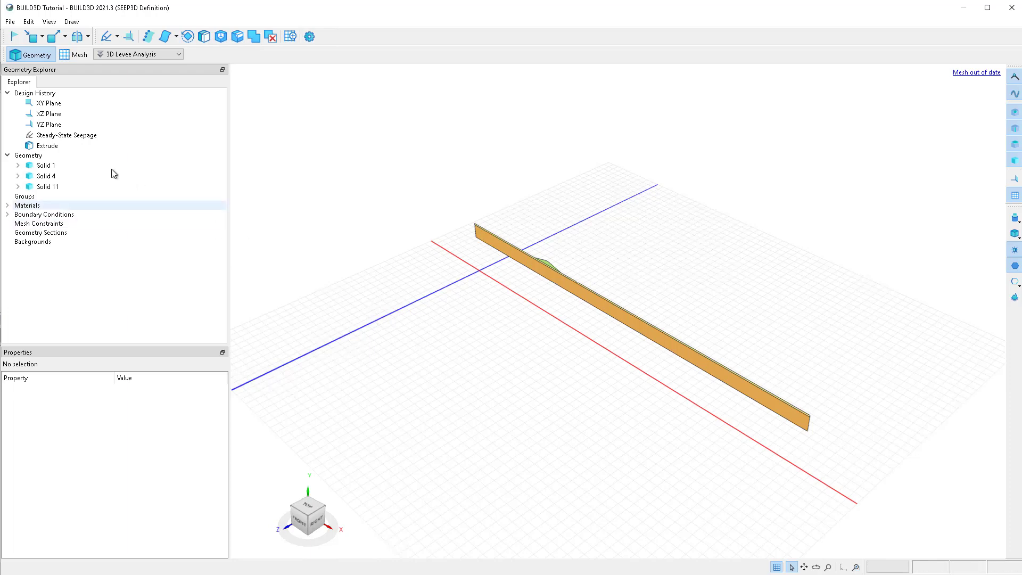
click(86, 140)
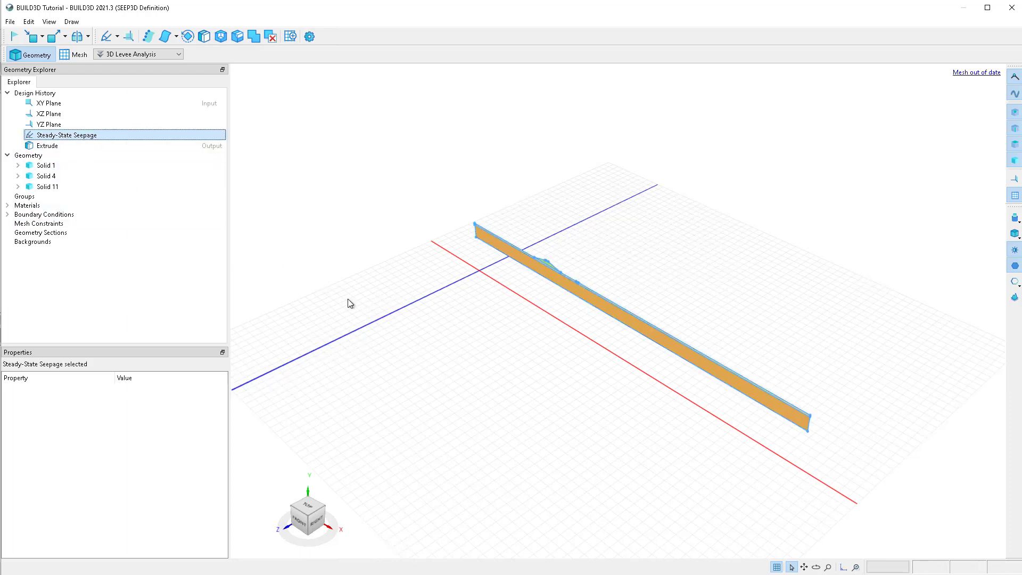
click(856, 567)
click(820, 568)
drag(719, 481, 826, 380)
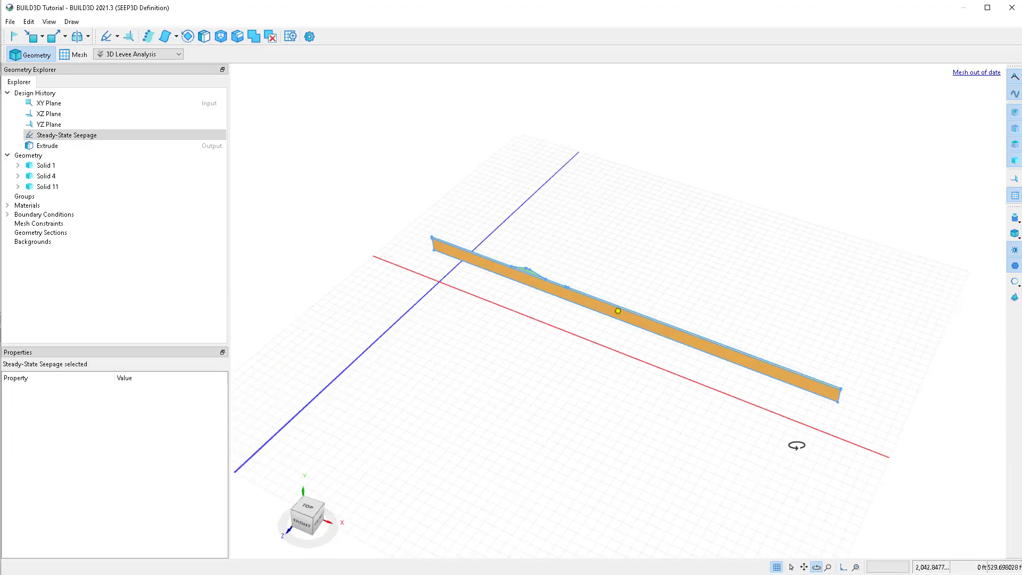
mouse_move(815, 313)
mouse_down()
mouse_move(605, 385)
mouse_move(550, 290)
mouse_move(524, 376)
mouse_move(500, 324)
mouse_move(536, 304)
mouse_move(486, 327)
mouse_up()
click(82, 136)
right_click(83, 139)
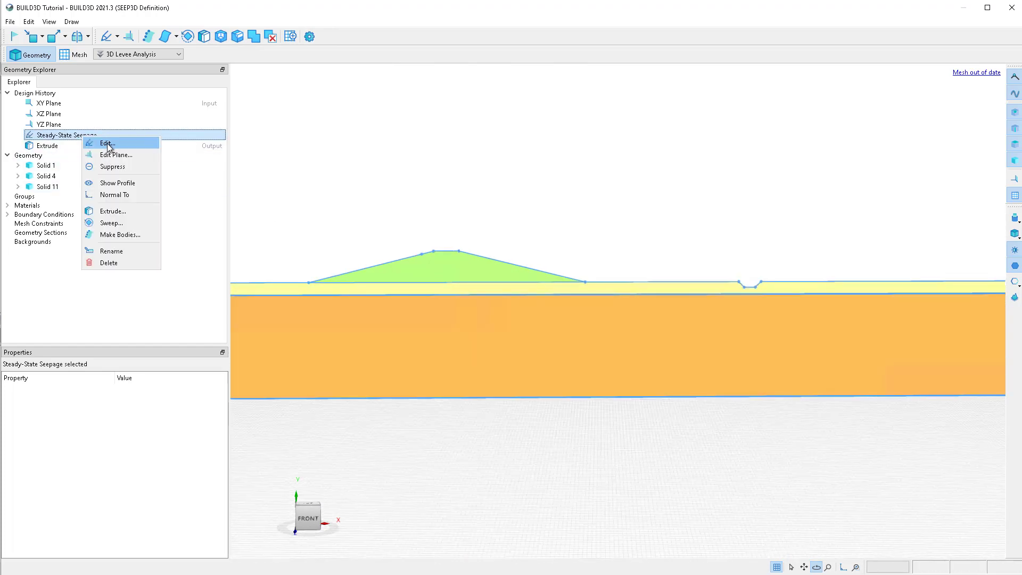
click(109, 143)
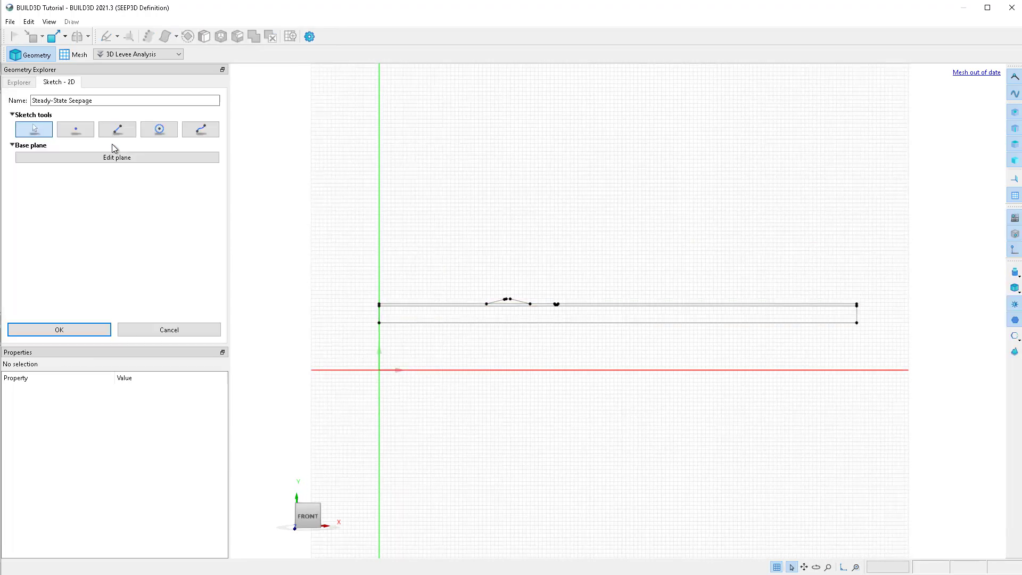
scroll(490, 315, up, 2)
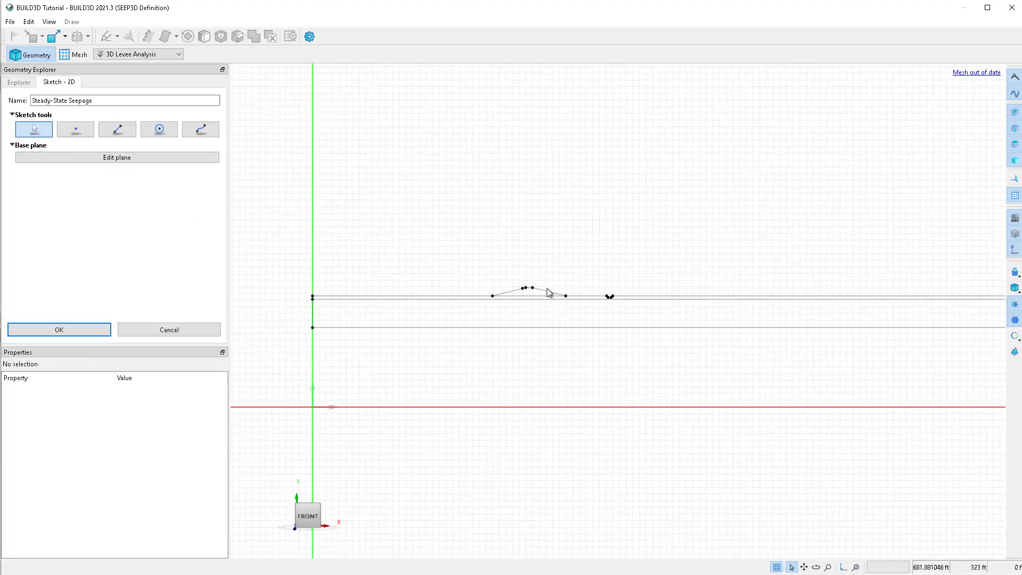
scroll(548, 291, up, 1)
scroll(533, 294, up, 3)
scroll(519, 296, up, 1)
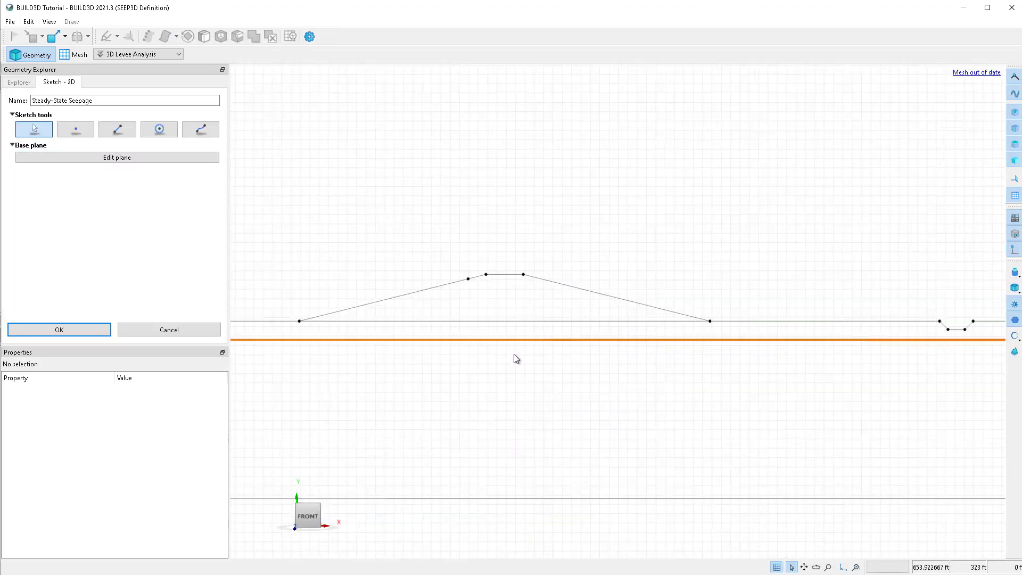
click(51, 331)
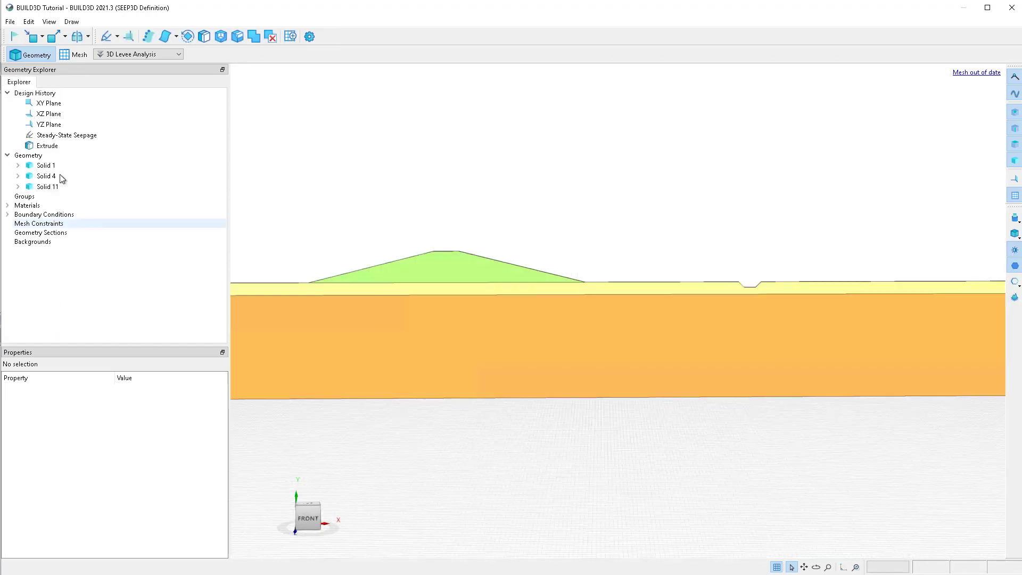
Change the Extrude feature's slice depth from 1 ft to 50 ft, keeping caps closed
click(53, 146)
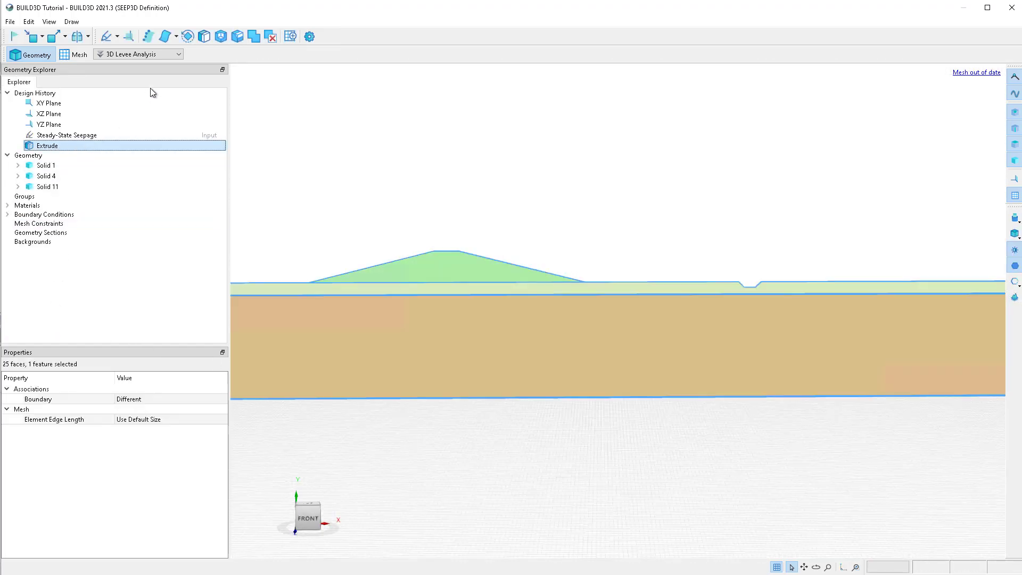
click(204, 37)
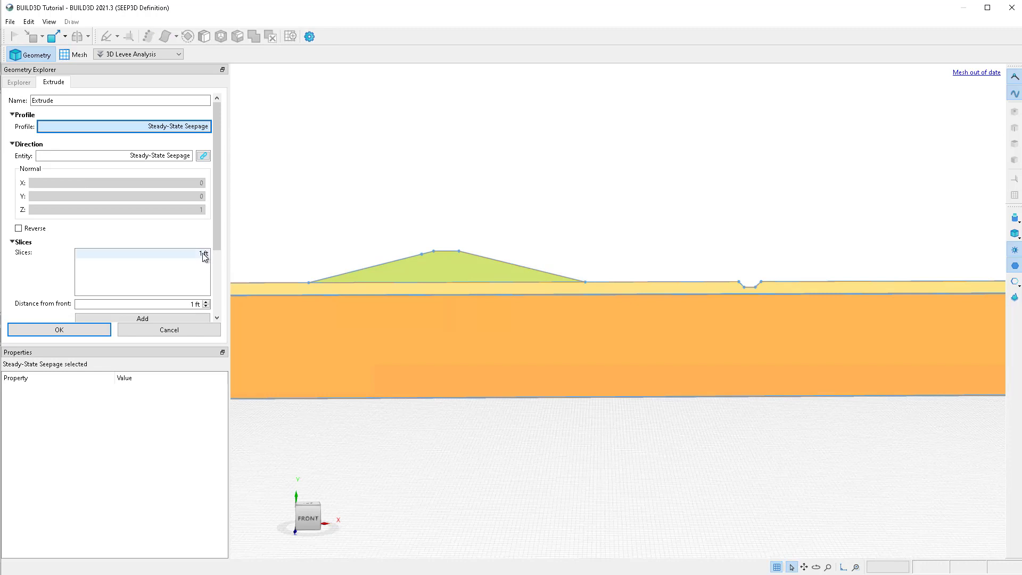
double_click(181, 255)
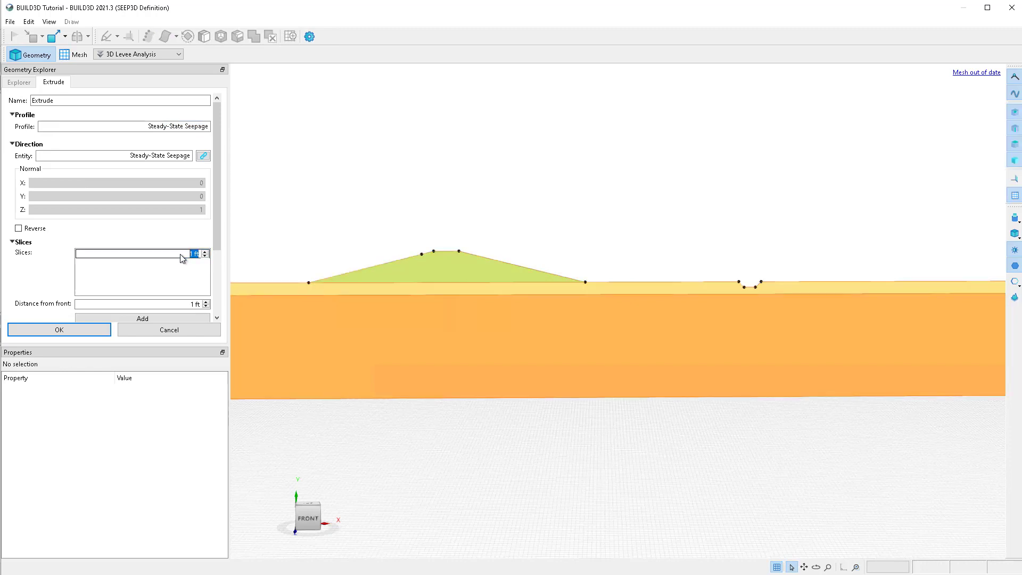
text(50)
key(Return)
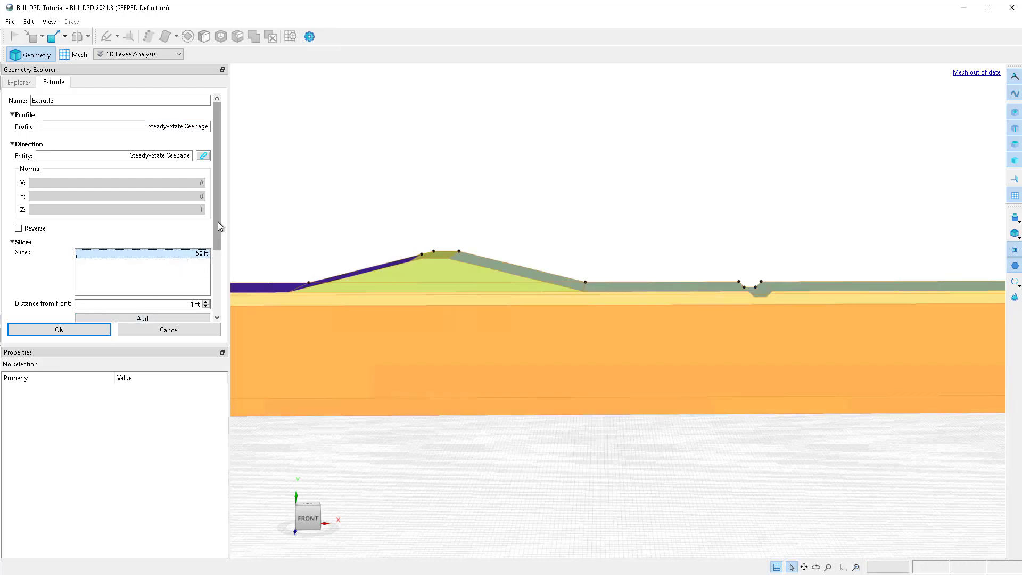
drag(218, 226, 214, 292)
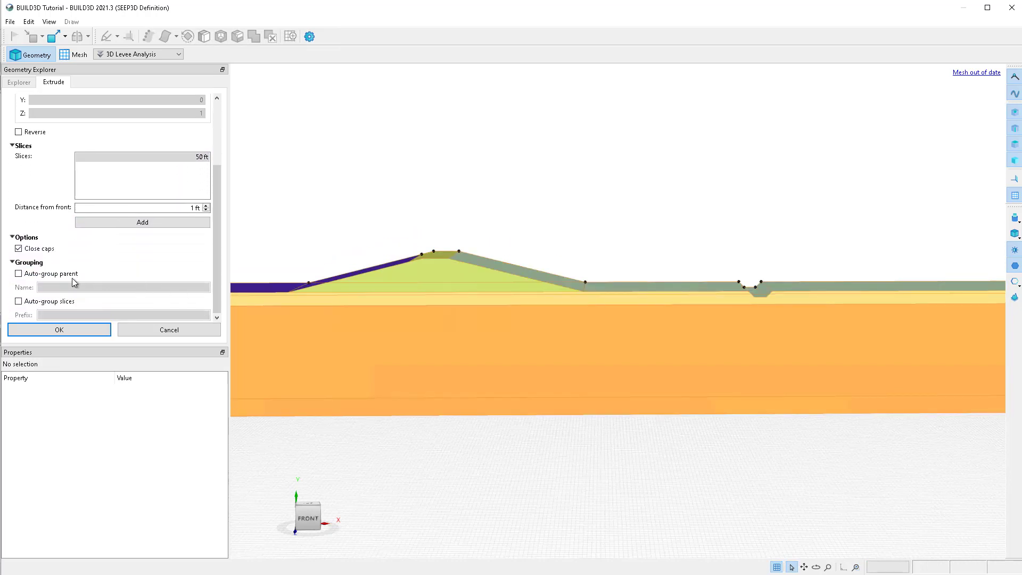
click(59, 330)
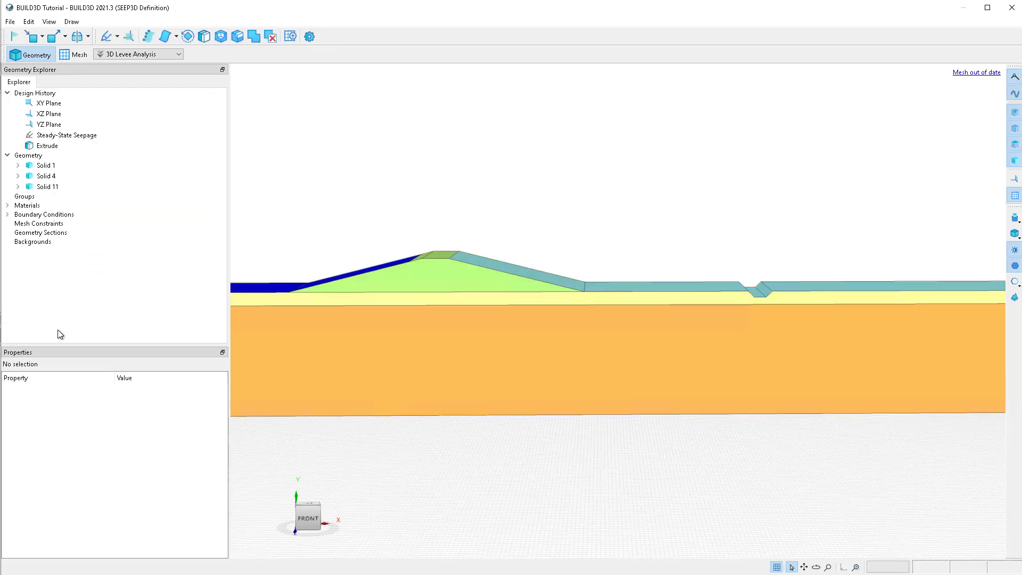
Fit the levee in view, then orbit and zoom to an oblique close-up of its crest
click(855, 568)
click(816, 567)
mouse_move(812, 418)
mouse_down()
mouse_move(707, 472)
mouse_move(693, 469)
mouse_move(716, 457)
mouse_up()
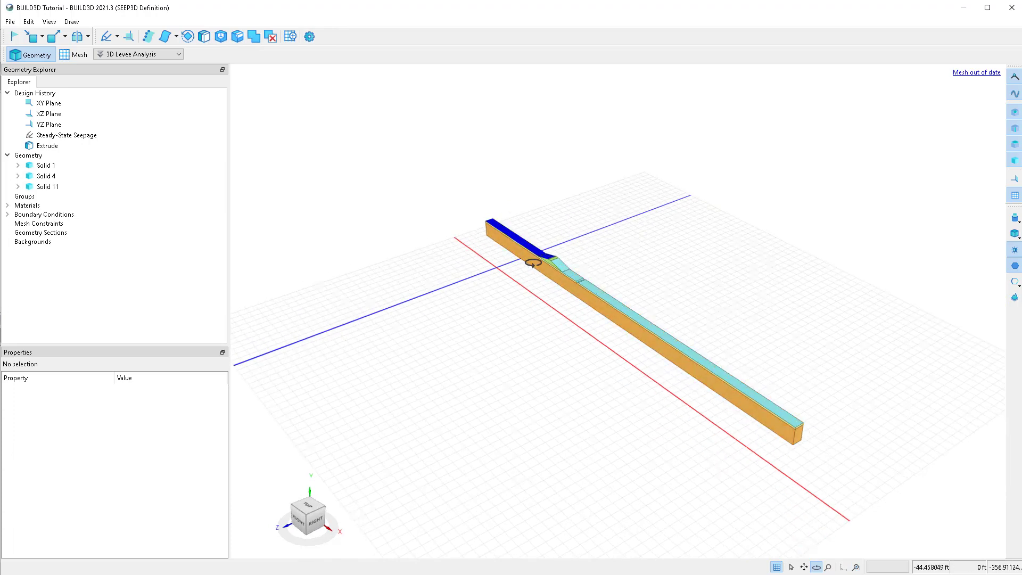
scroll(533, 263, up, 2)
scroll(527, 256, up, 1)
scroll(554, 253, up, 1)
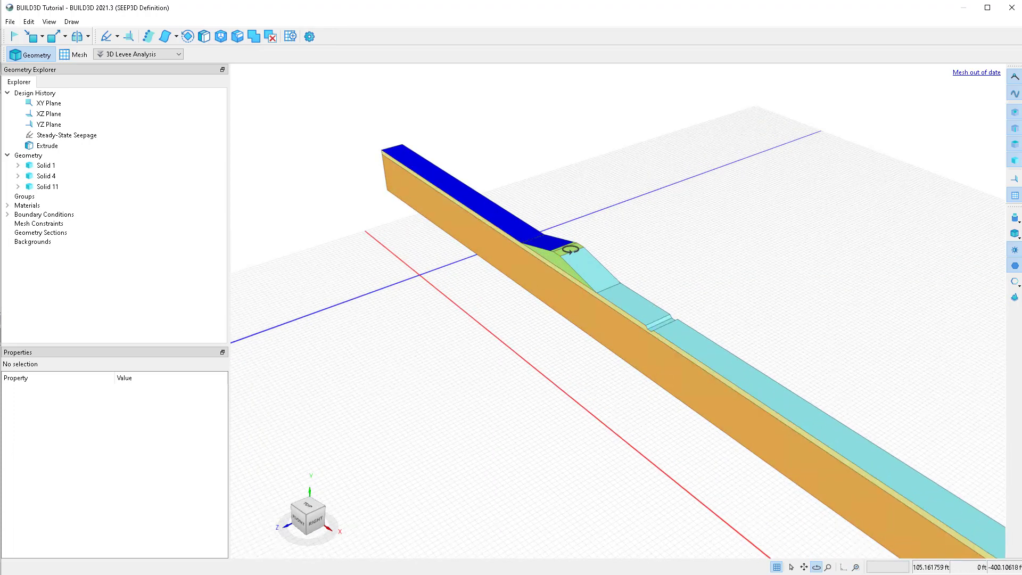
scroll(569, 250, up, 1)
scroll(588, 233, up, 1)
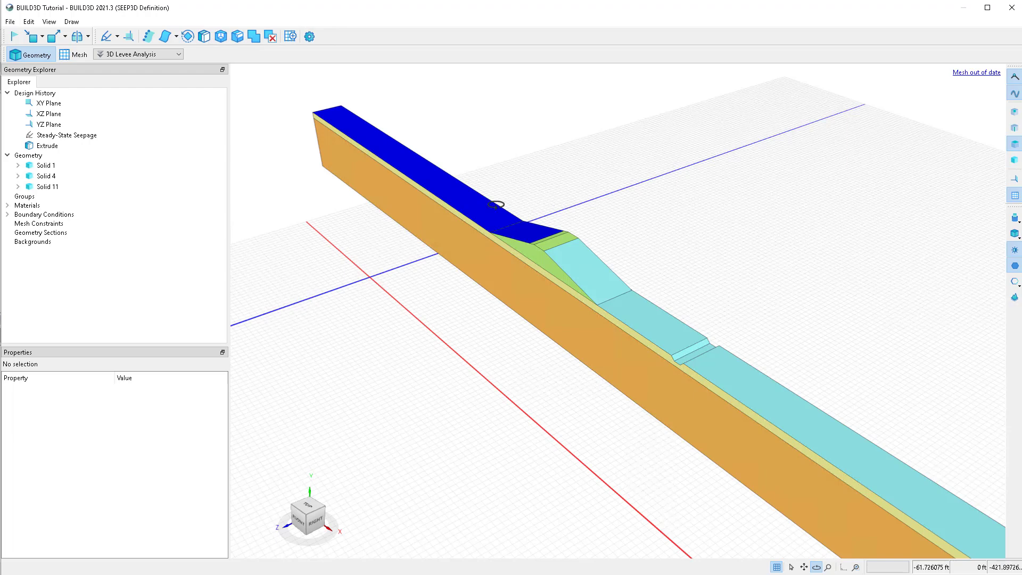
drag(747, 524, 754, 530)
click(791, 568)
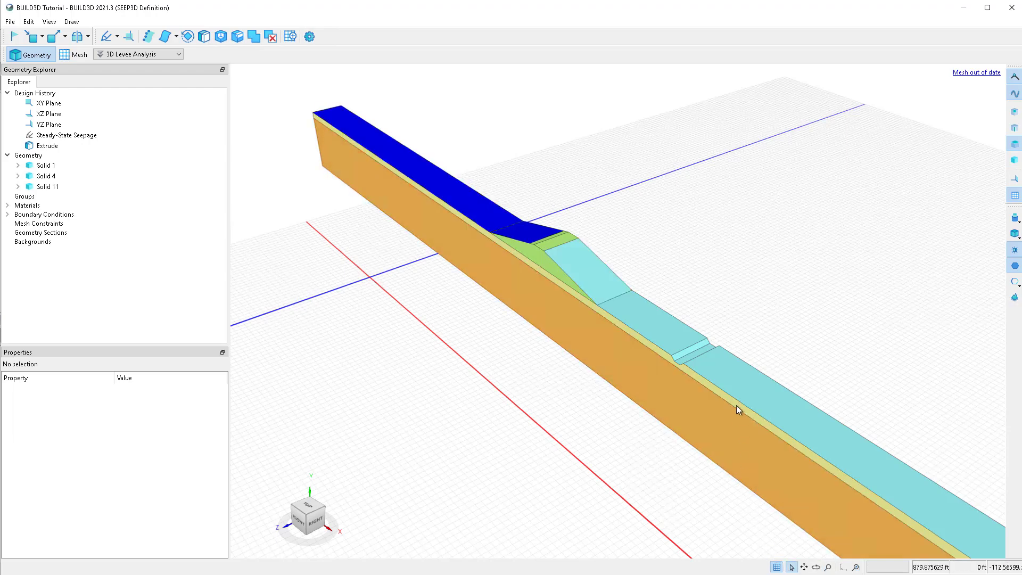
click(596, 282)
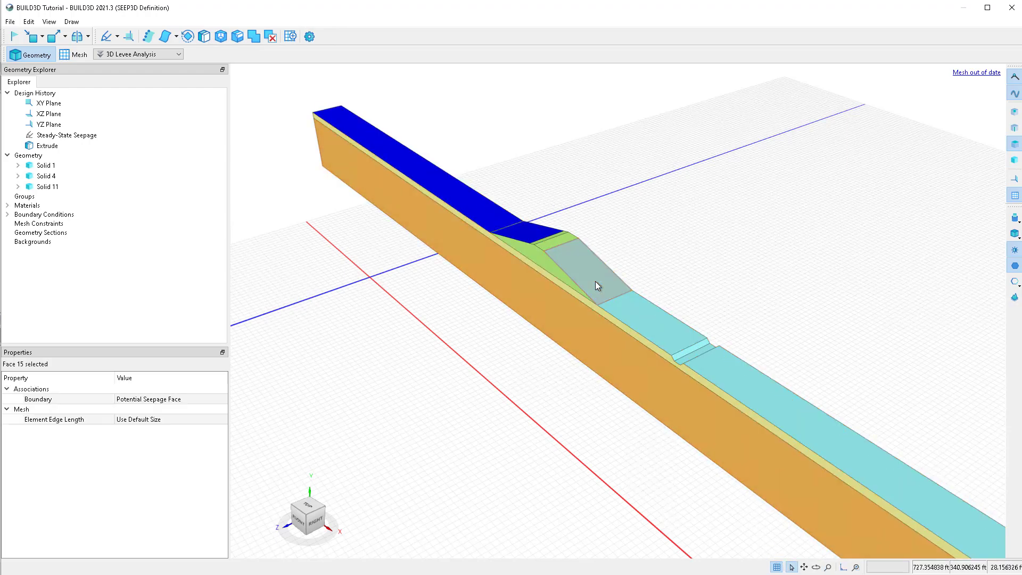
click(216, 398)
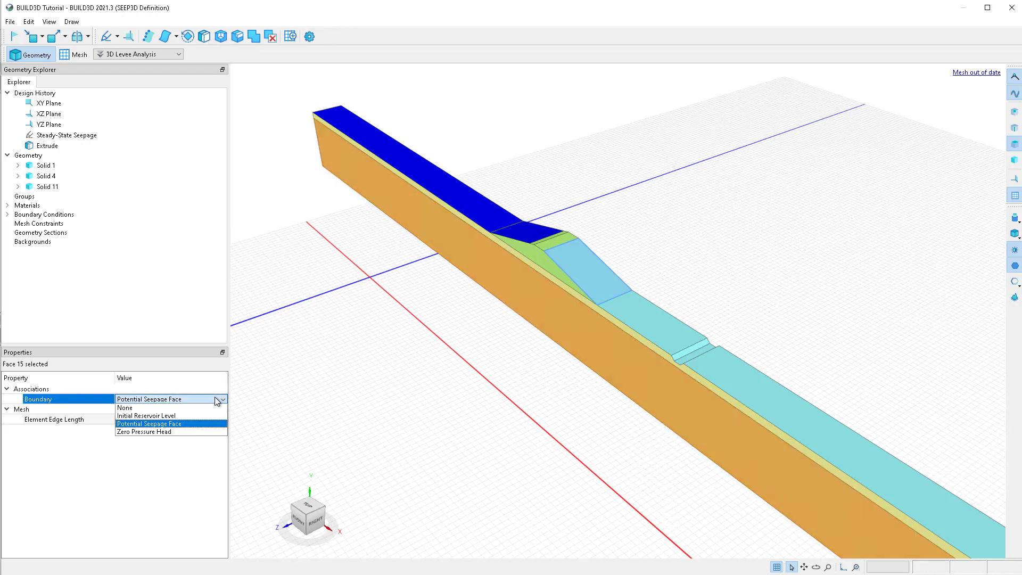
click(215, 397)
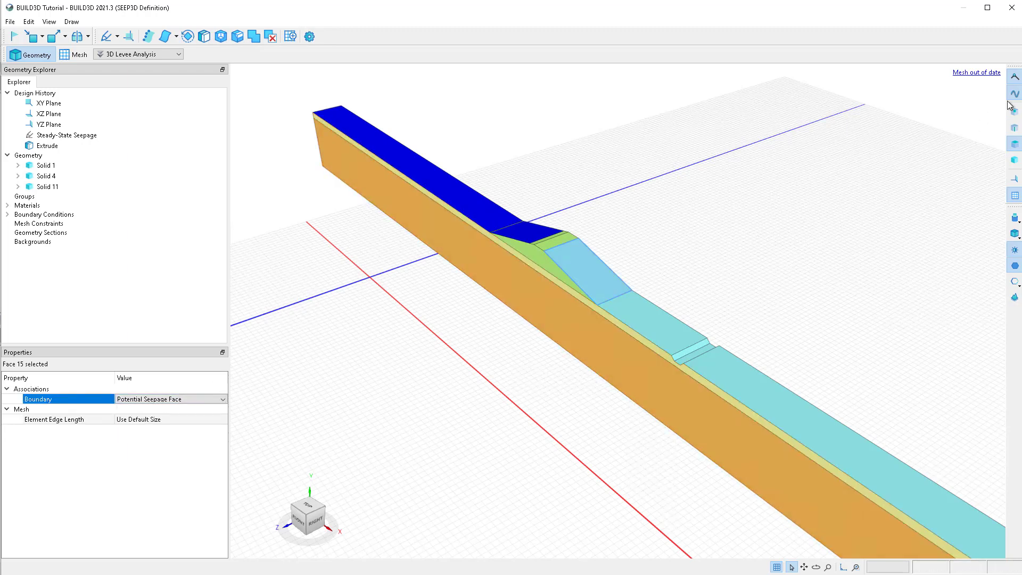
click(1012, 148)
click(538, 260)
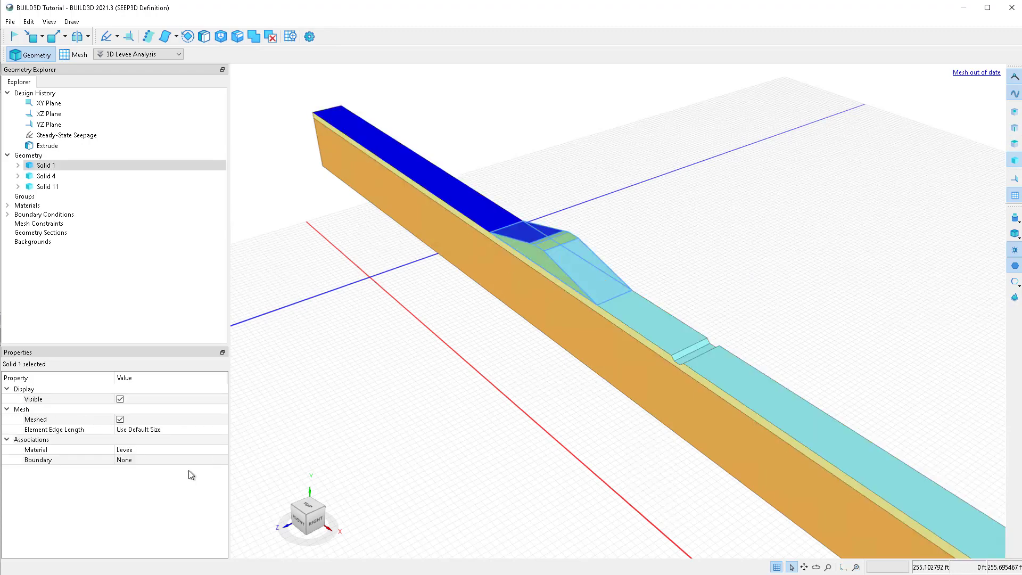
click(177, 446)
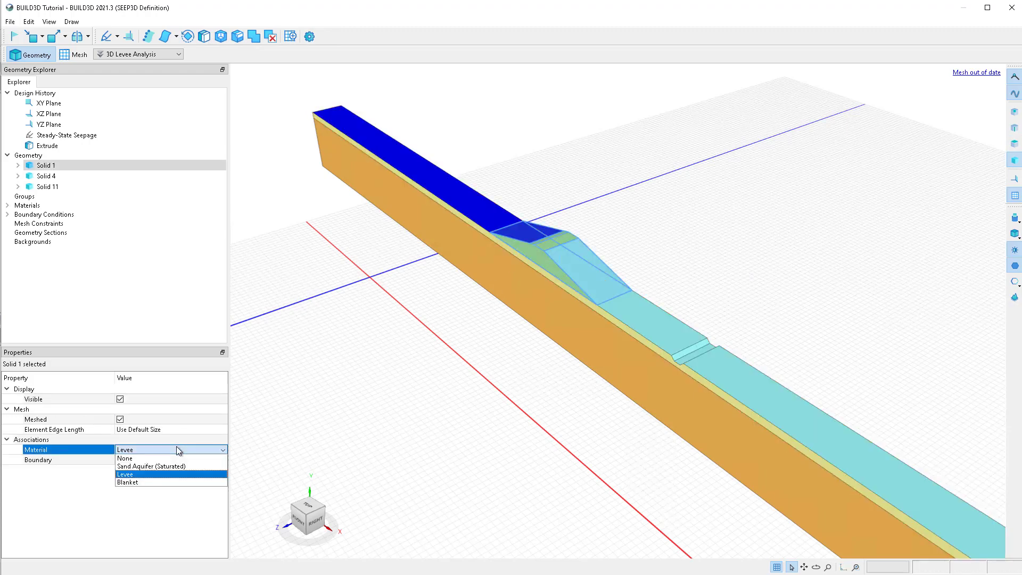
click(177, 446)
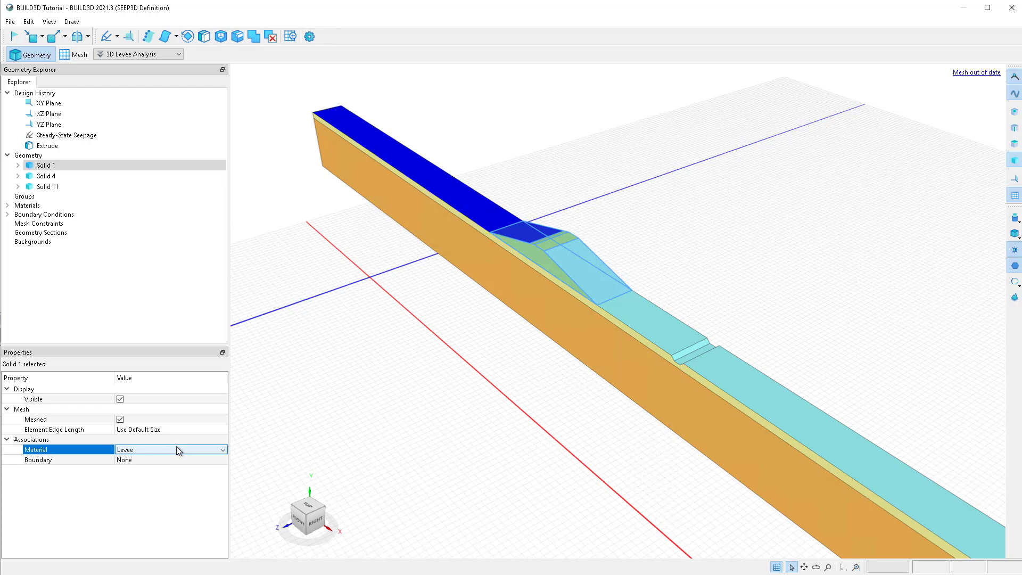